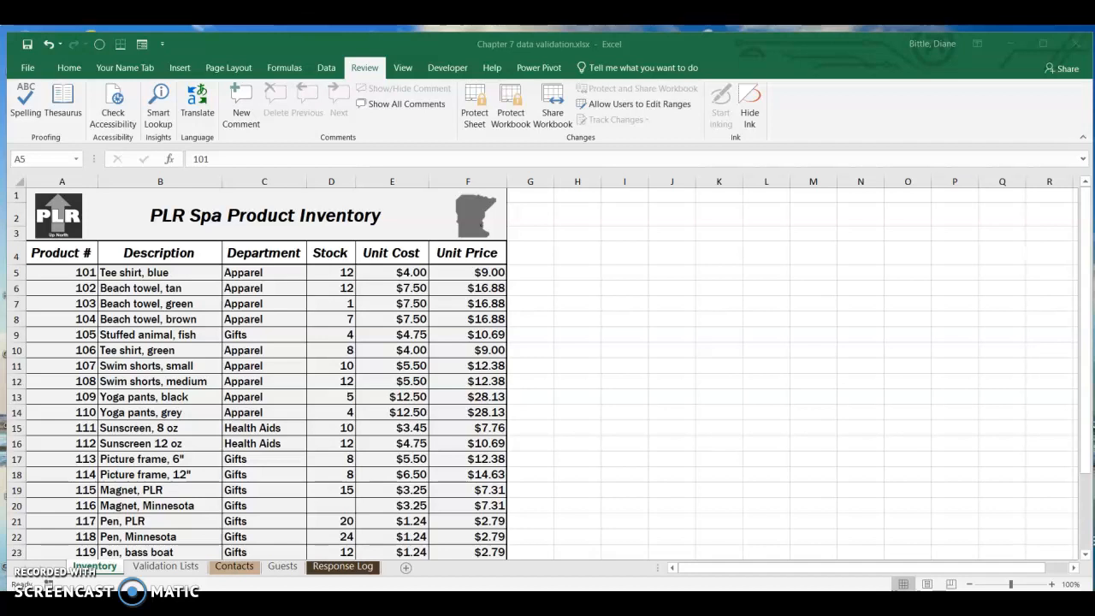
Step: Protect the Inventory sheet without a password, allowing only selection of locked and unlocked cells
click(253, 473)
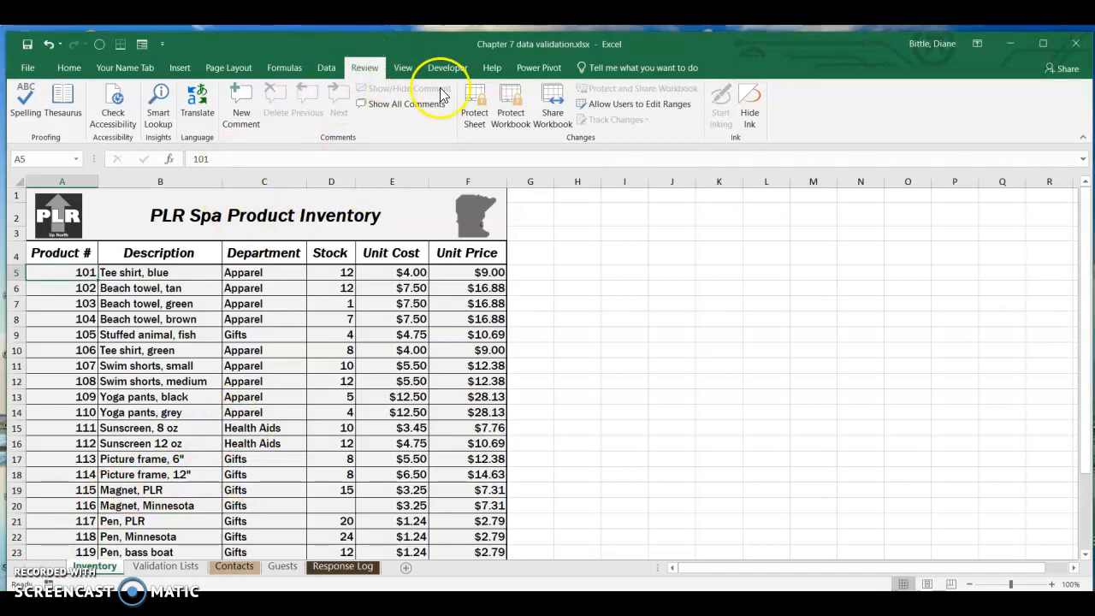
click(474, 122)
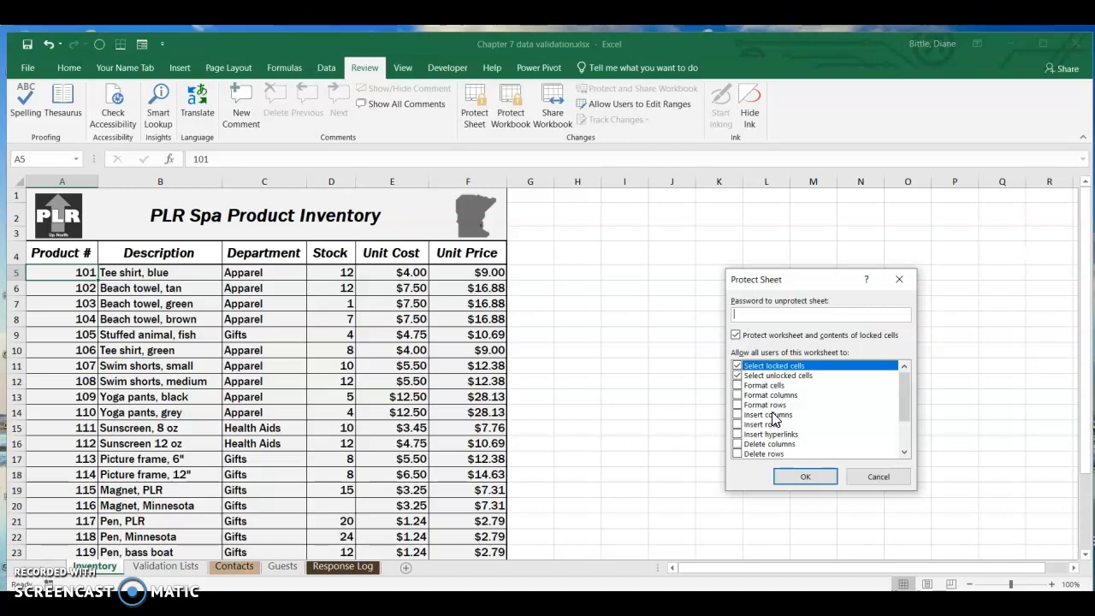
click(791, 482)
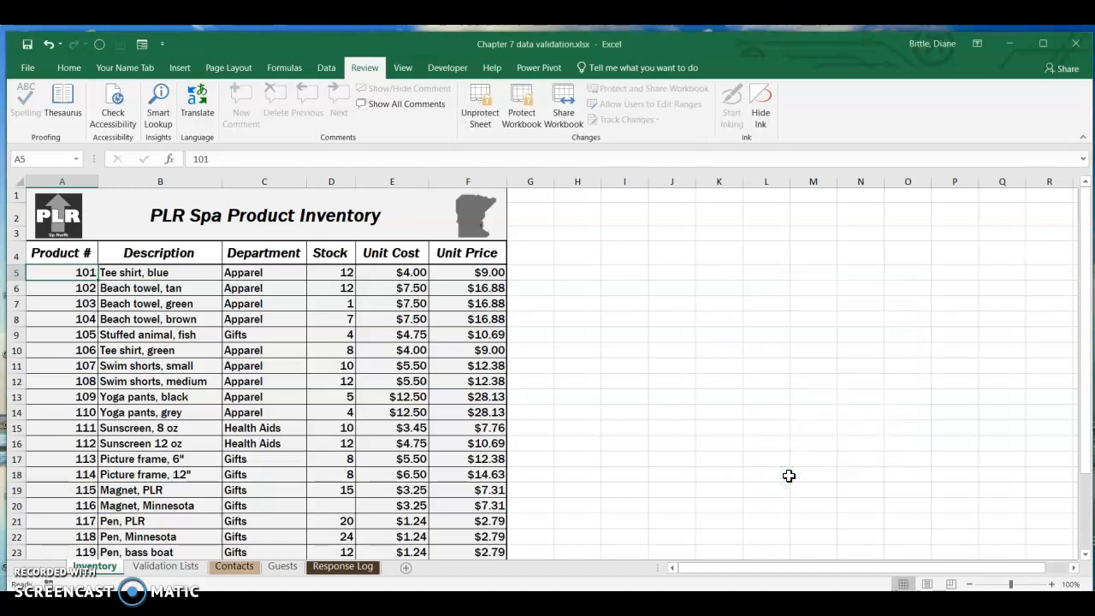
click(771, 479)
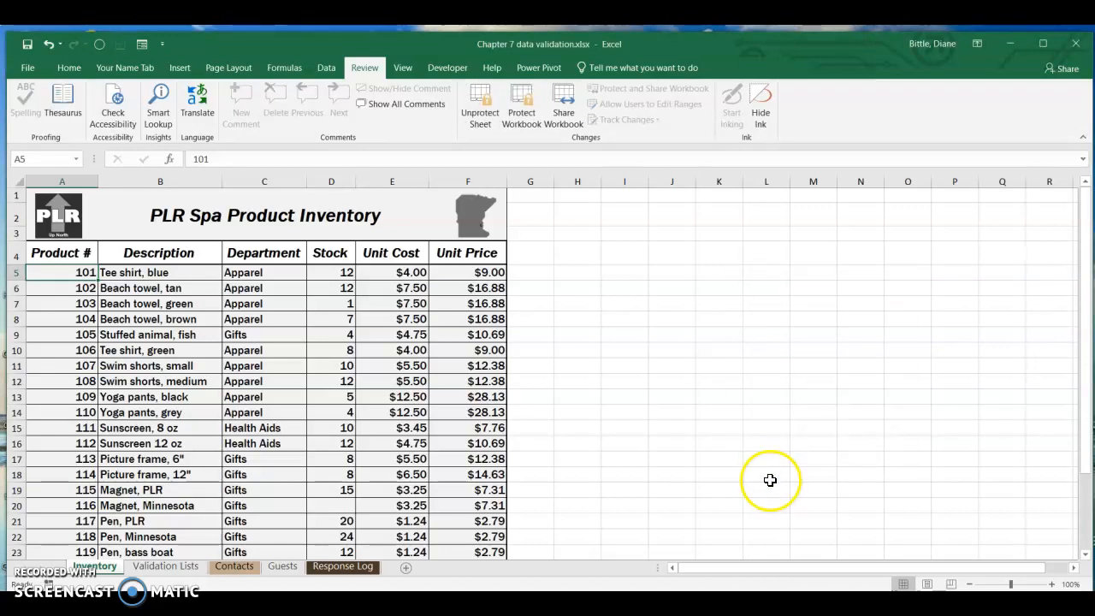
Step: Try to edit the blue tee shirt's stock in cell D5, and unprotect the Inventory sheet
click(327, 274)
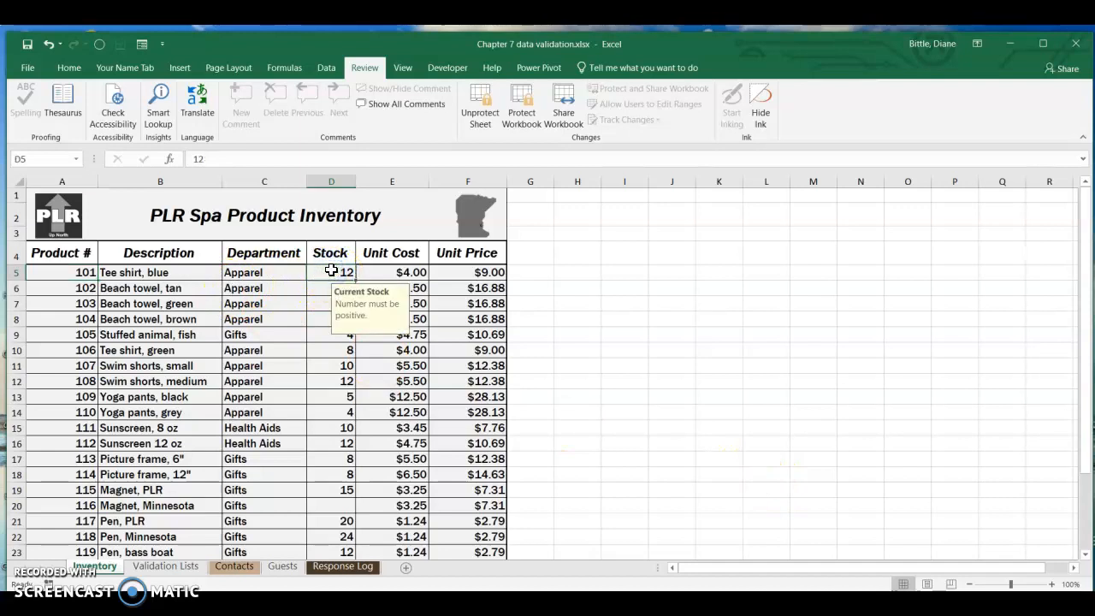
double_click(332, 273)
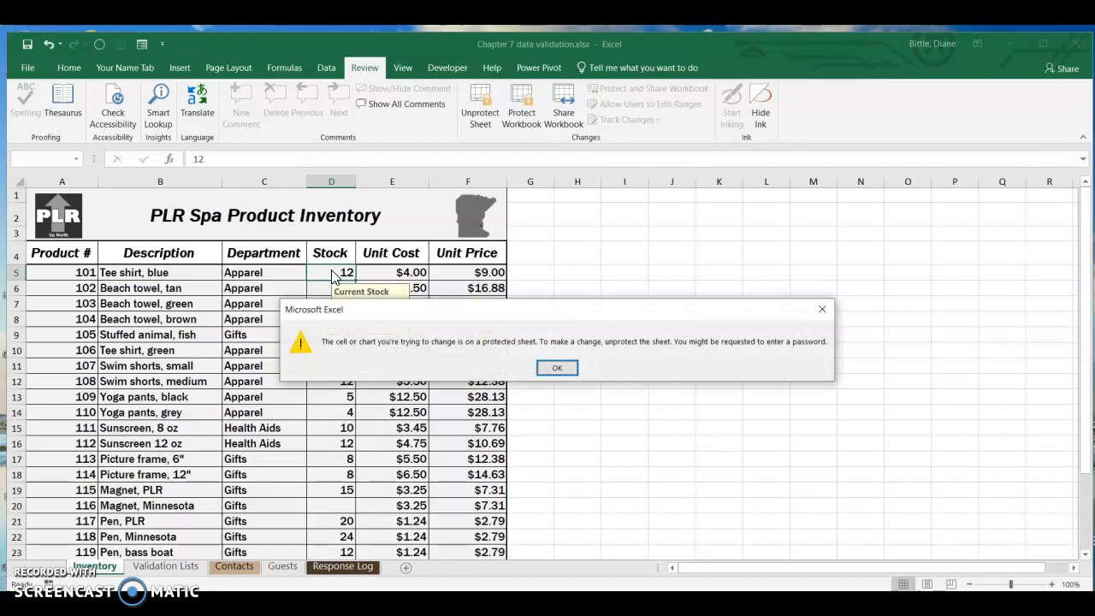
click(552, 370)
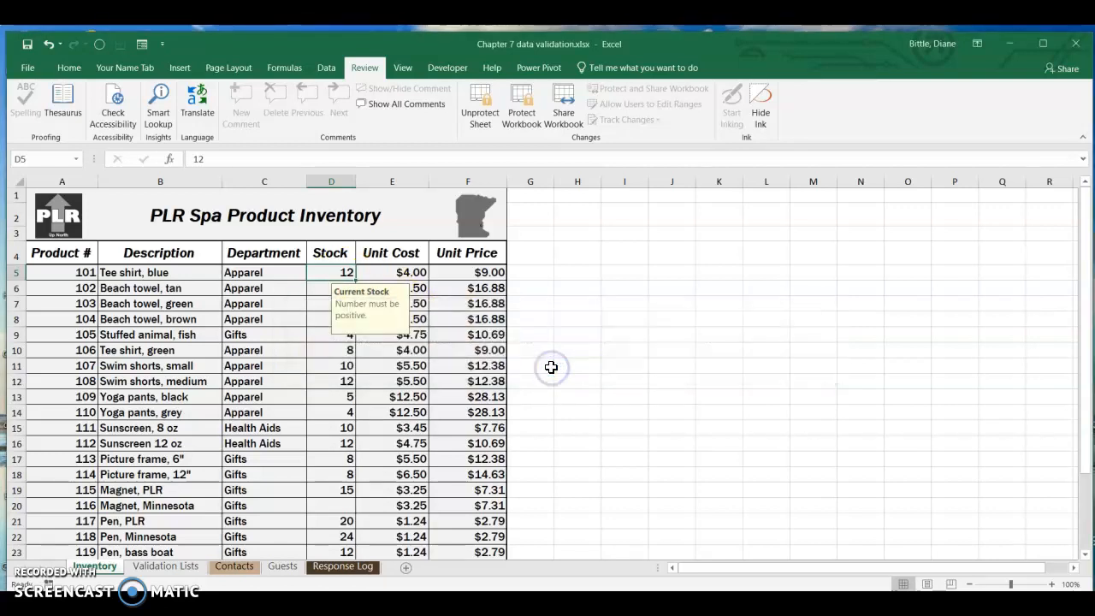
click(473, 121)
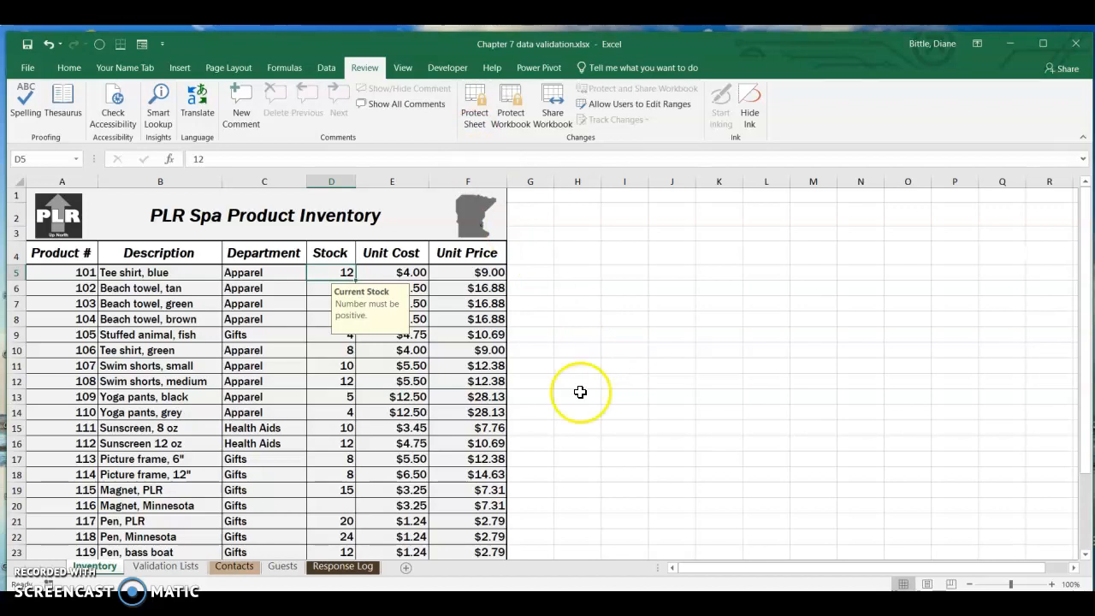
Step: Unlock the Department and Stock cells C5:D29 on the Inventory sheet
click(251, 272)
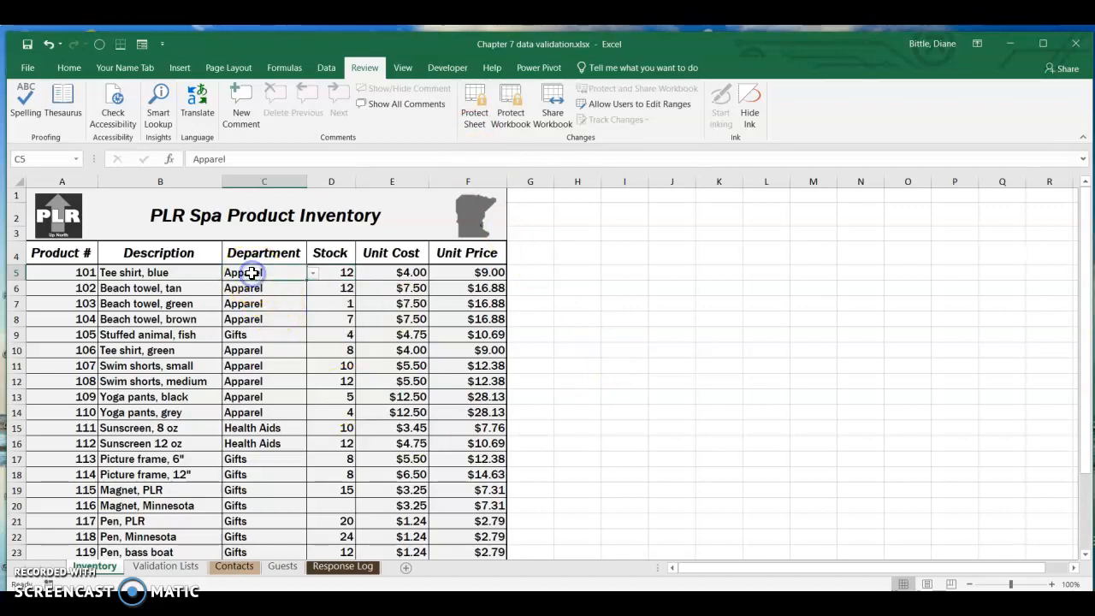
drag(252, 272, 326, 521)
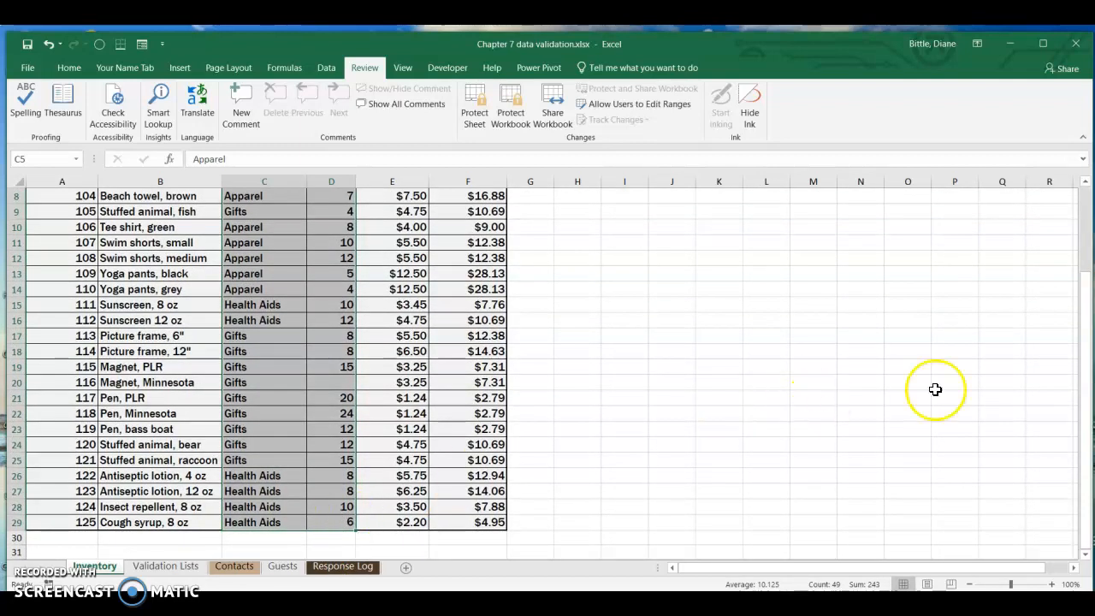
mouse_move(1088, 413)
mouse_down()
mouse_move(1082, 335)
mouse_move(1089, 419)
mouse_move(1088, 394)
mouse_up()
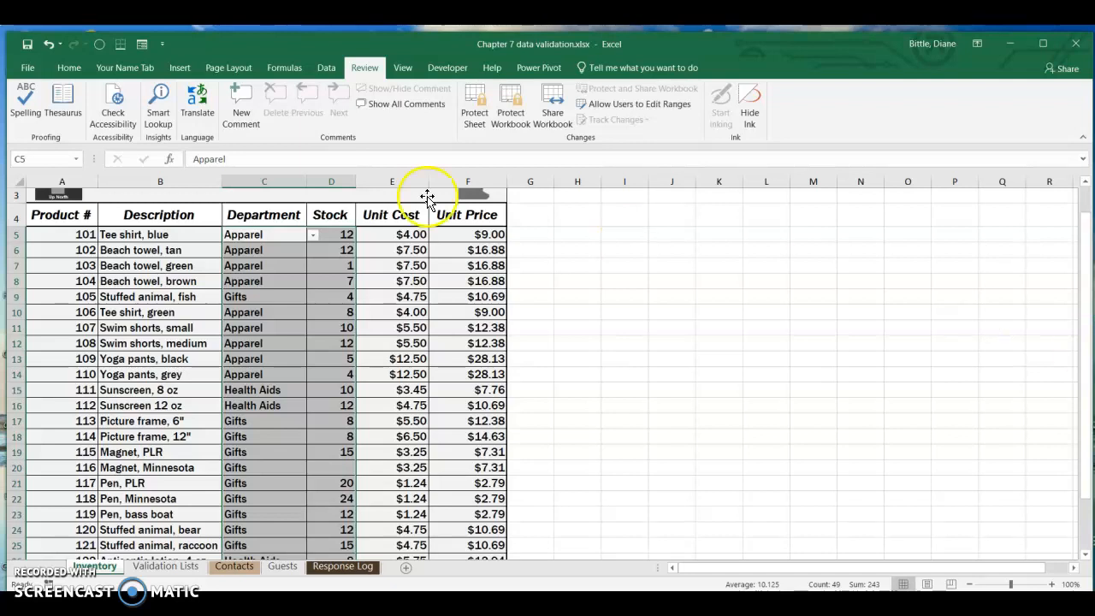
click(64, 68)
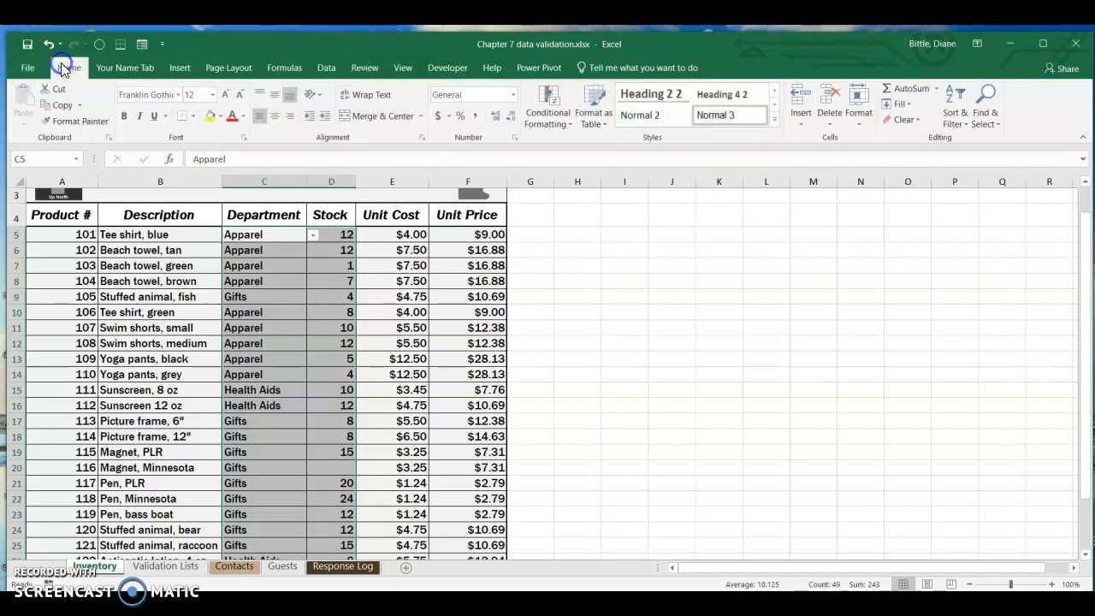
click(855, 116)
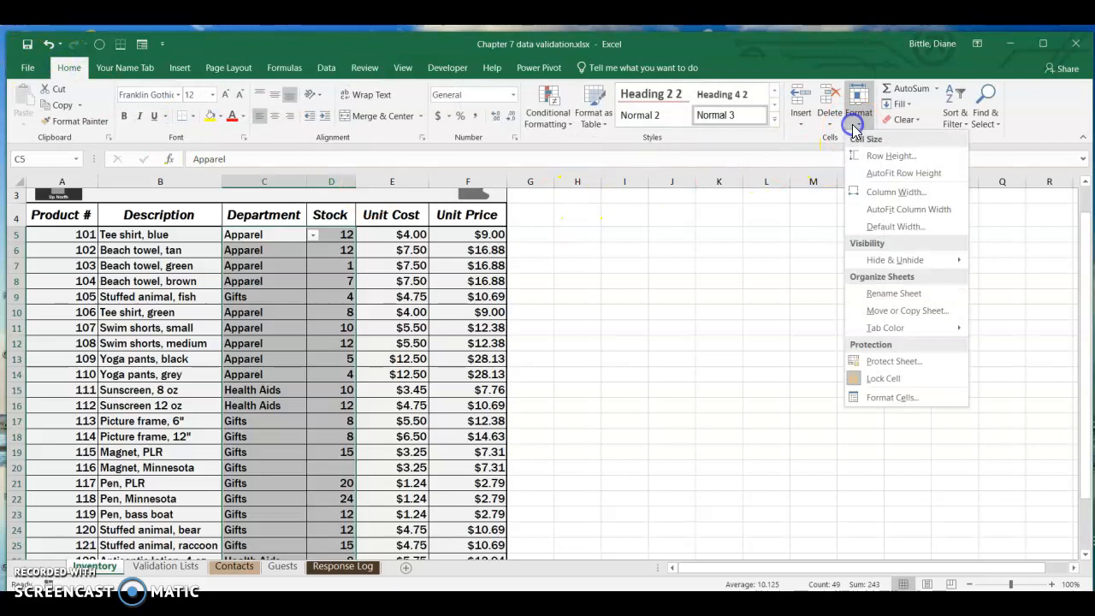
mouse_move(916, 329)
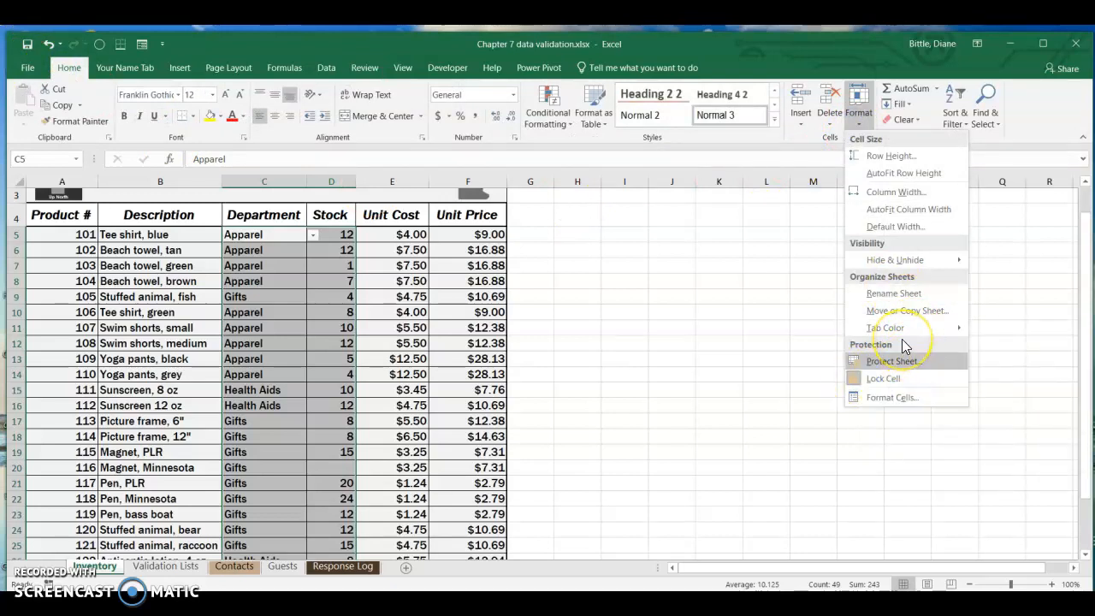
click(869, 382)
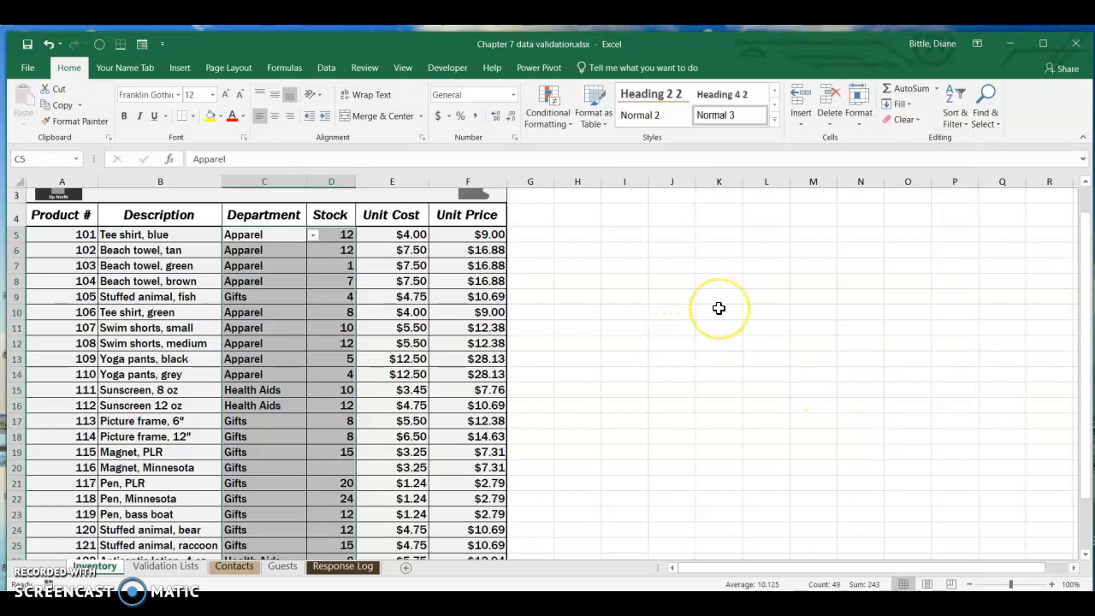
Step: Check the lock setting of Department cell C10 and Unit Cost cell E10
click(281, 312)
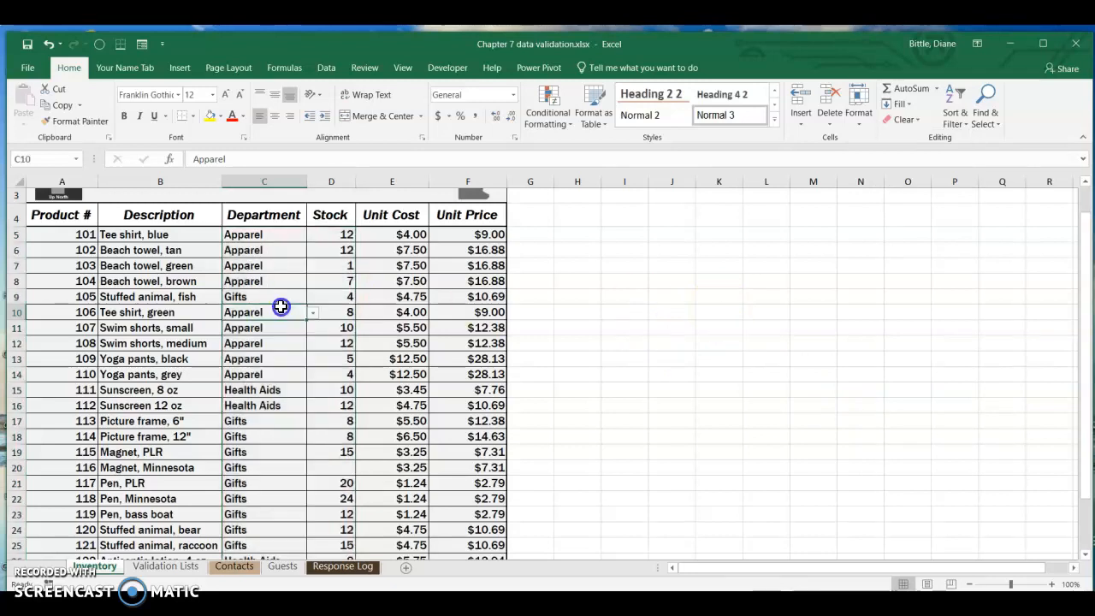
click(858, 107)
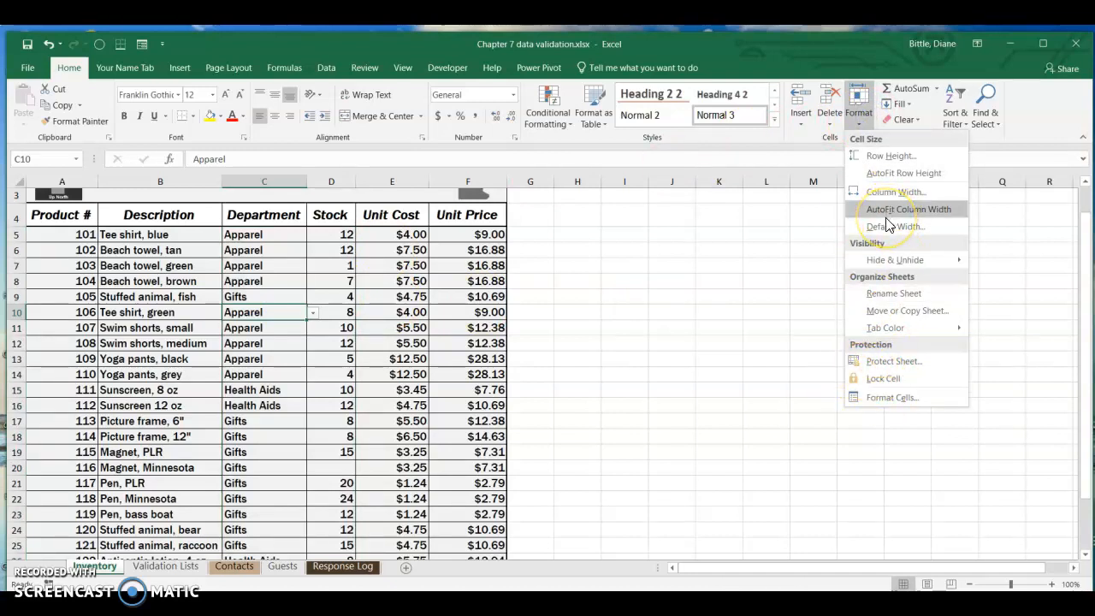
click(421, 318)
click(421, 313)
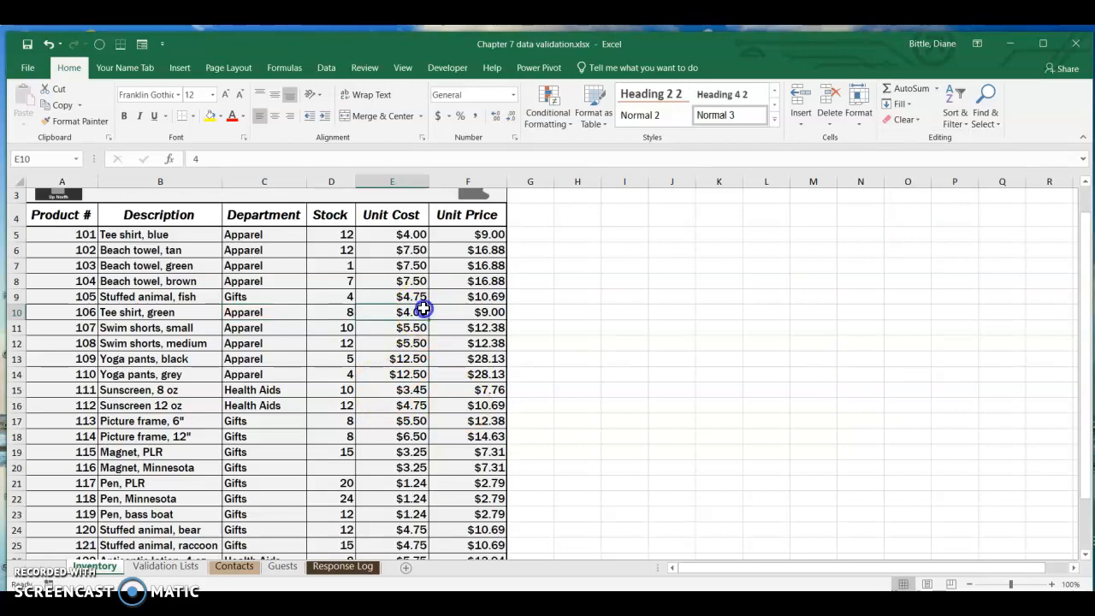
click(859, 116)
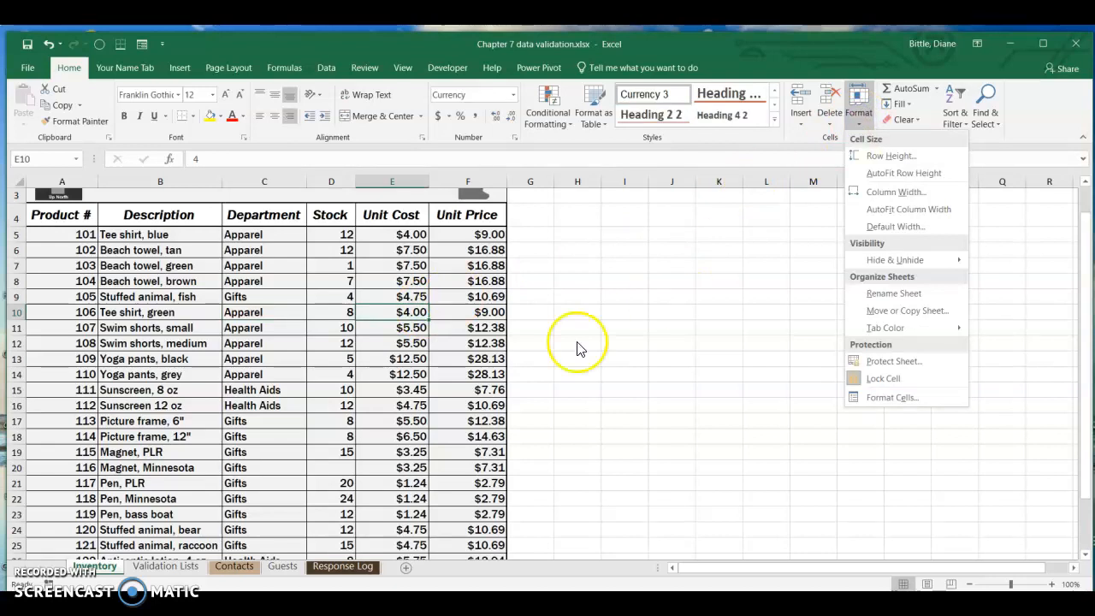
click(512, 312)
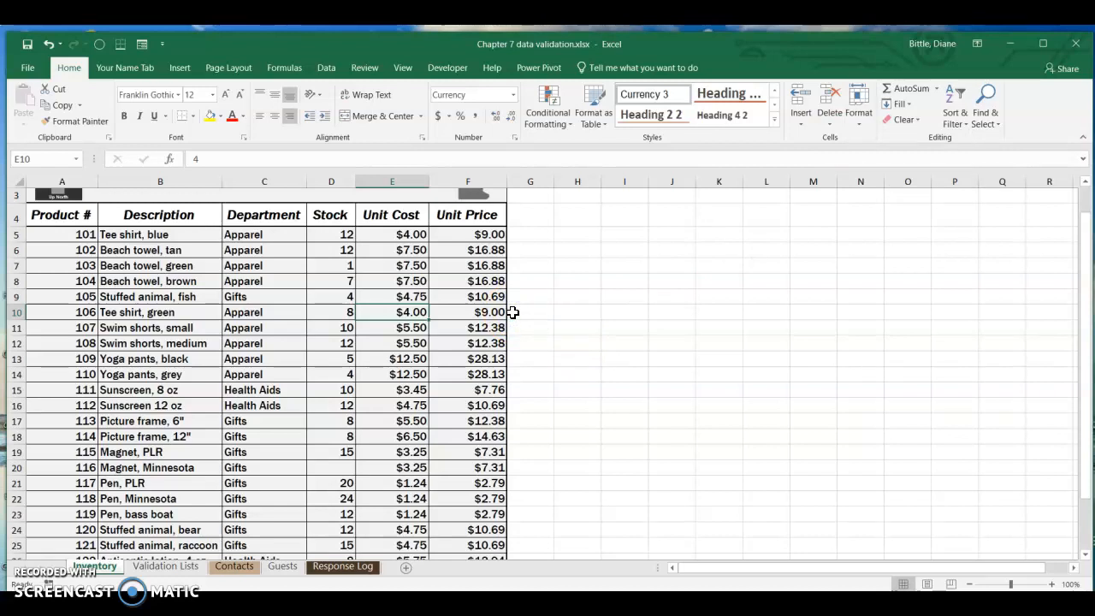
Step: Protect the Inventory sheet with a password, keeping the default permissions, and re-enter the password to confirm it
click(362, 68)
click(473, 120)
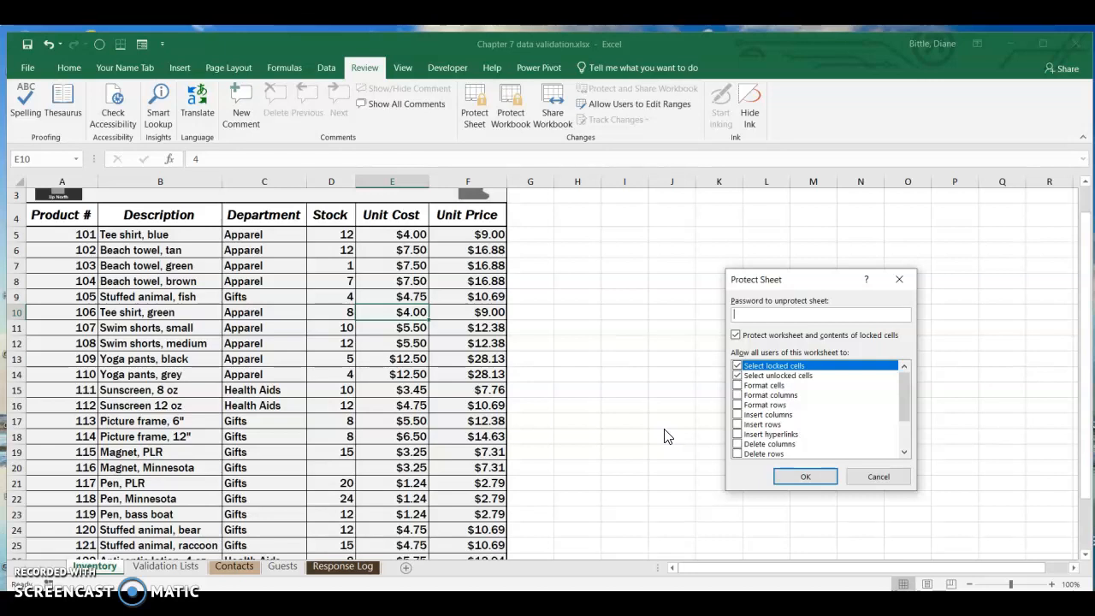
text(••)
click(809, 476)
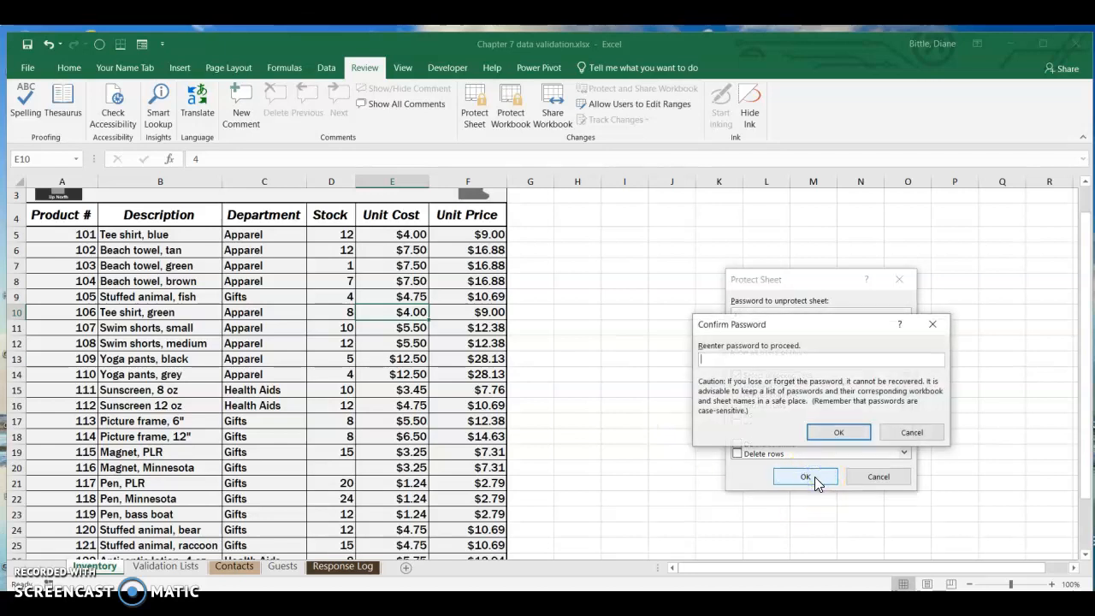
text(••)
click(840, 431)
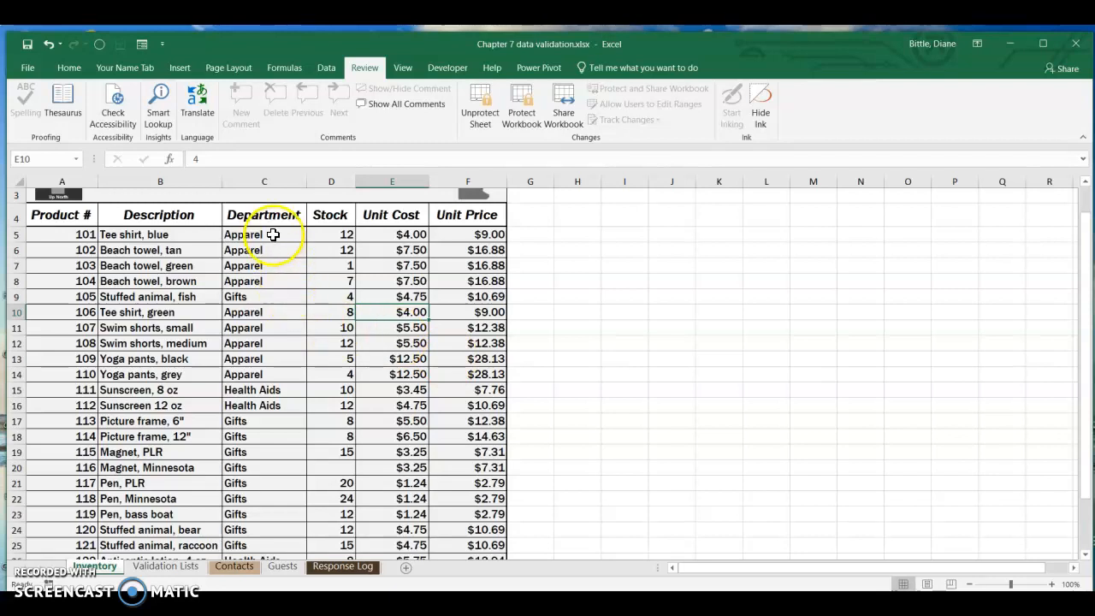
Step: Set the blue tee shirt's department in C5 to Health Aids and the brown beach towel's stock in D8 to 10
click(272, 236)
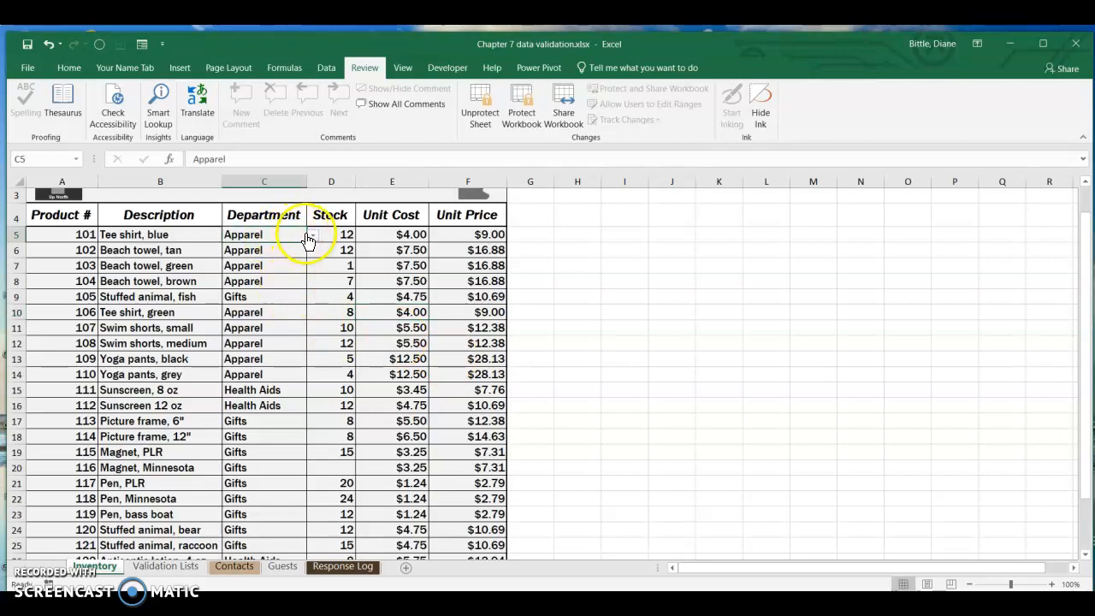
click(313, 236)
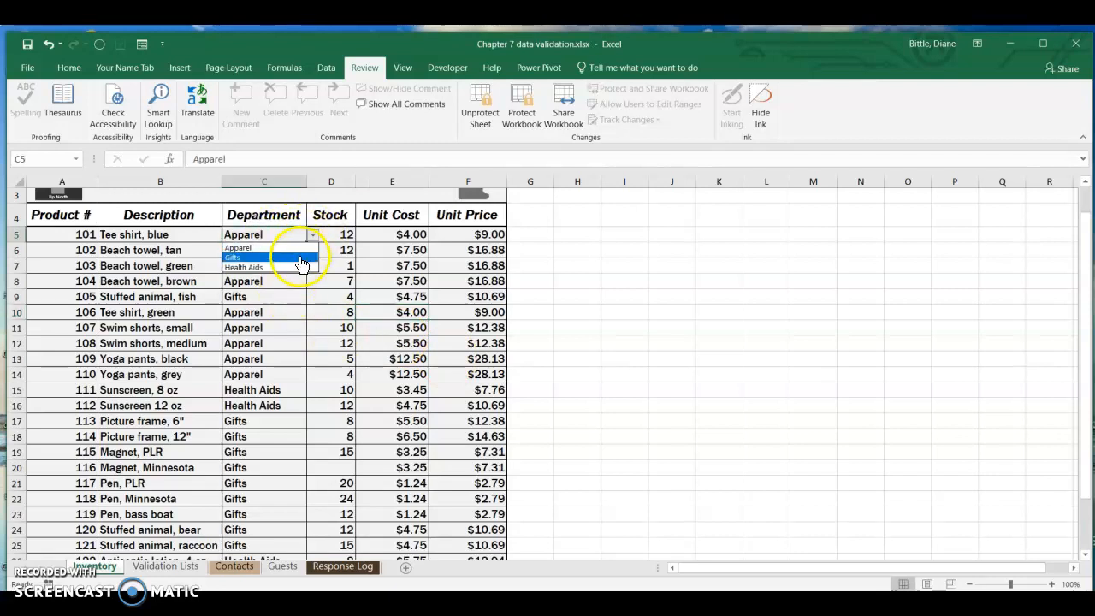
click(298, 266)
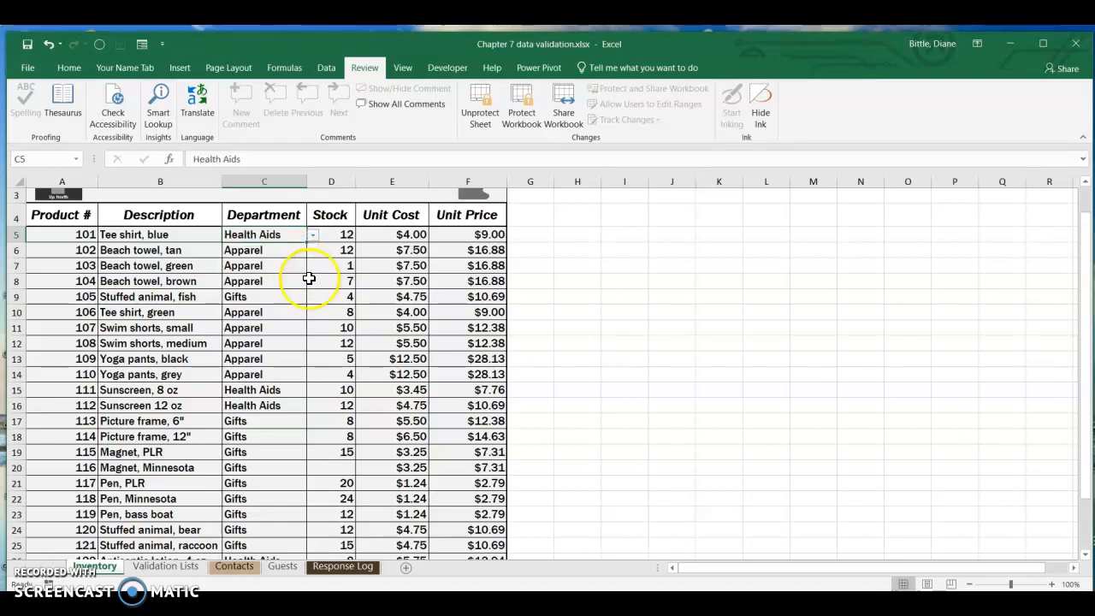
click(341, 282)
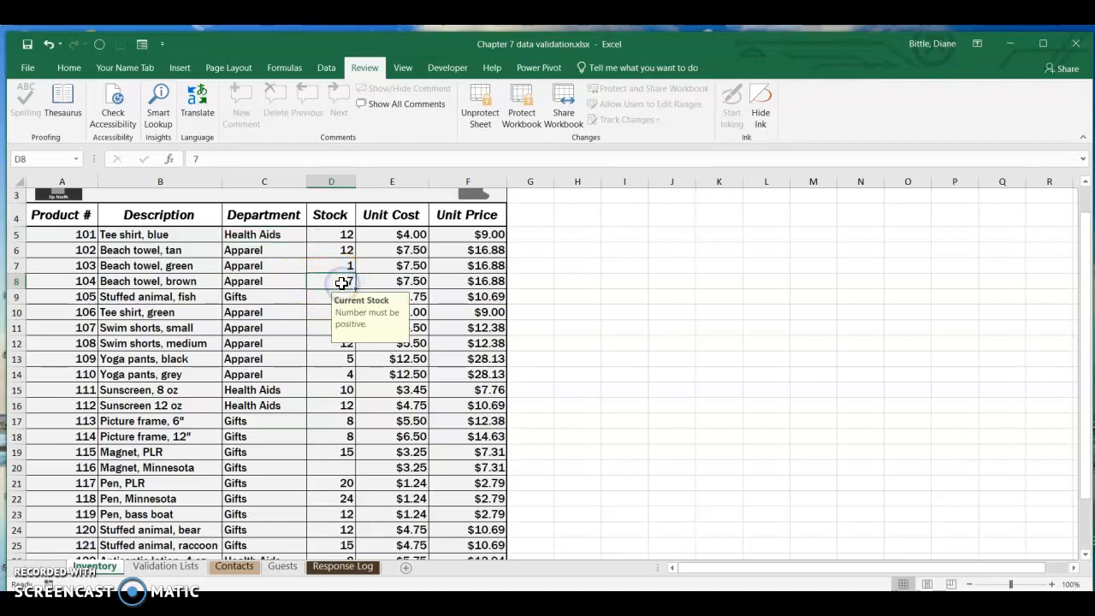
text(10)
key(Return)
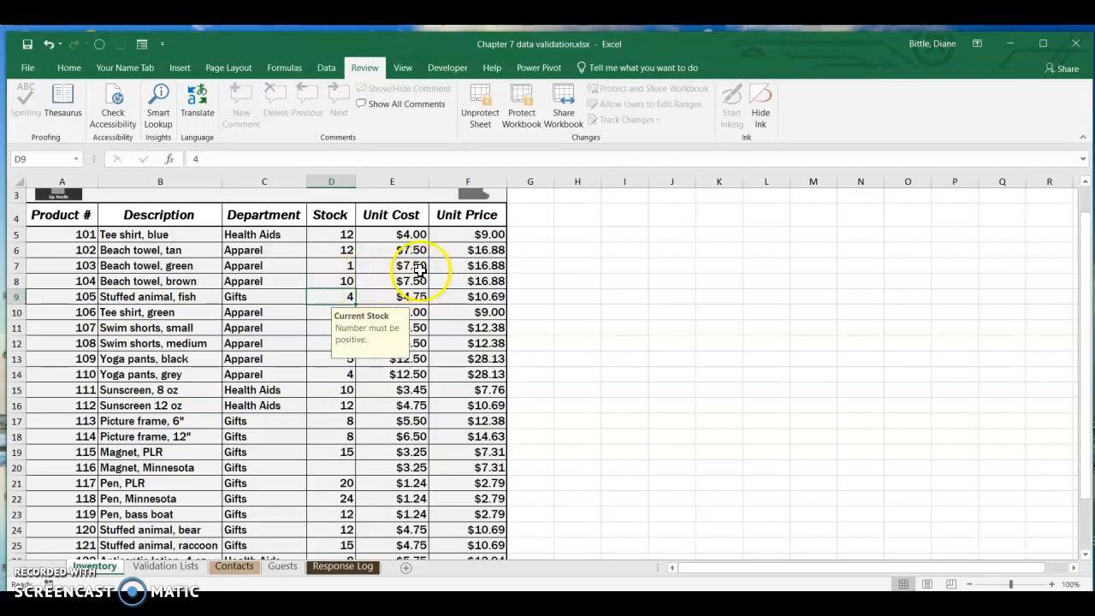
Step: Try to edit the green beach towel's unit cost in cell E7
click(422, 267)
double_click(423, 269)
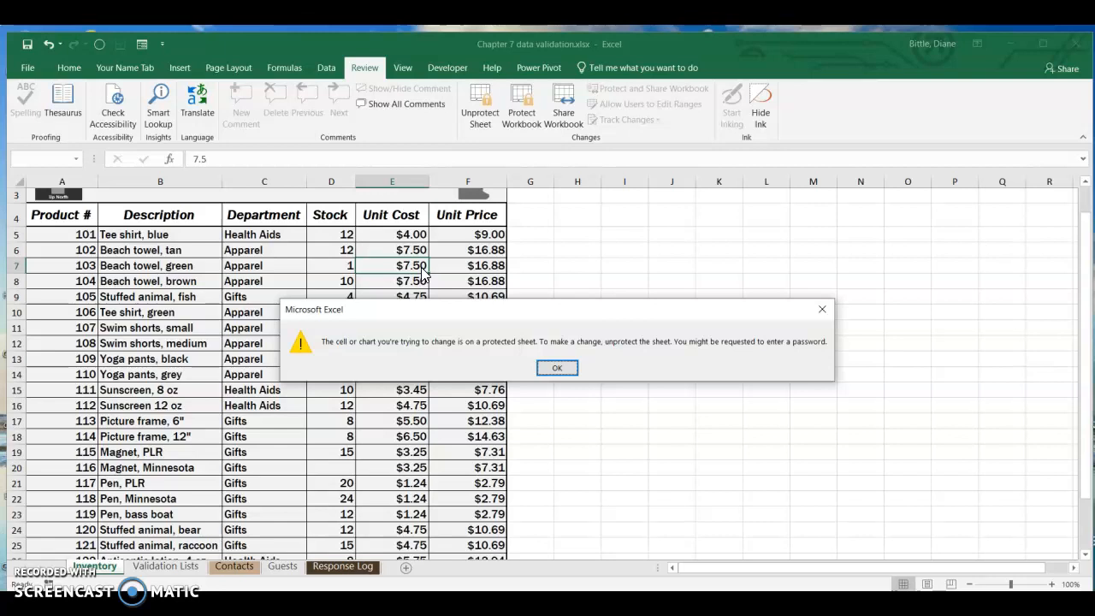
click(555, 367)
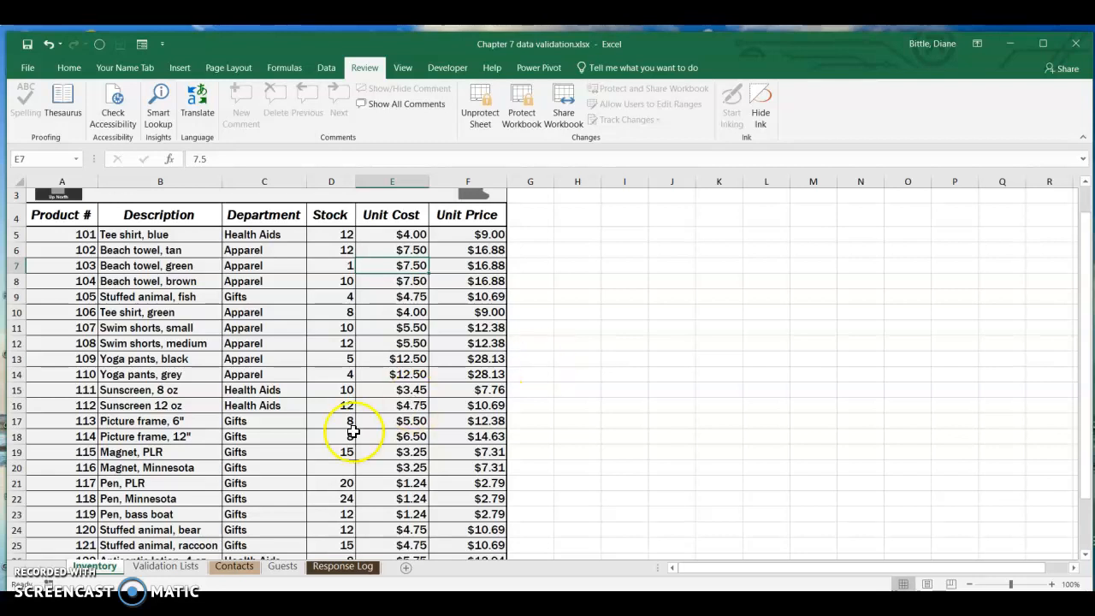
Step: Hide the Validation Lists sheet and return to cell E1 at the top of the Inventory sheet
click(165, 566)
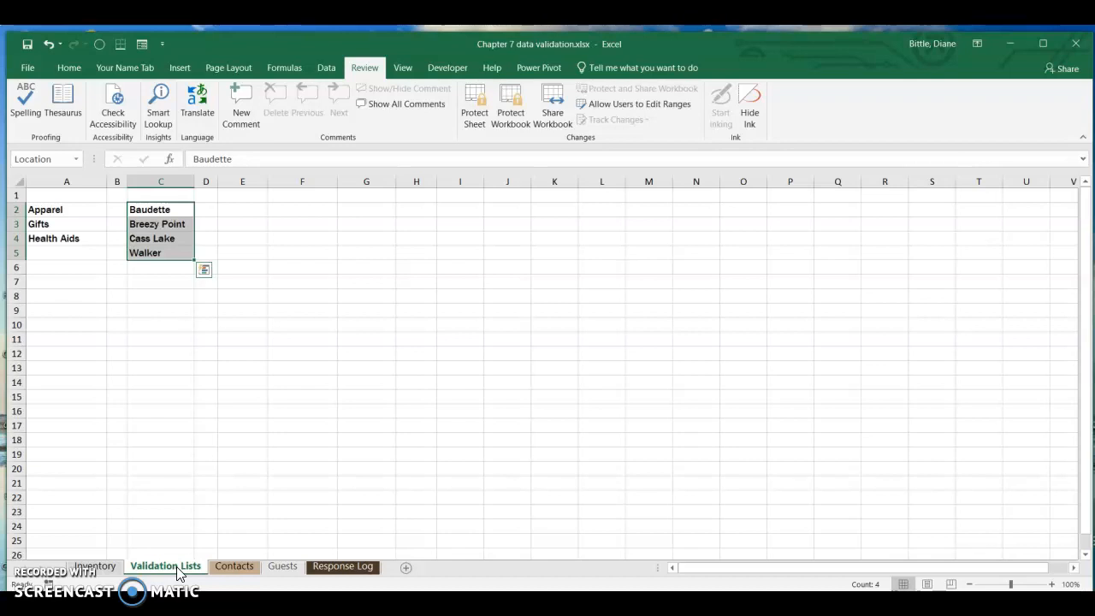
right_click(177, 572)
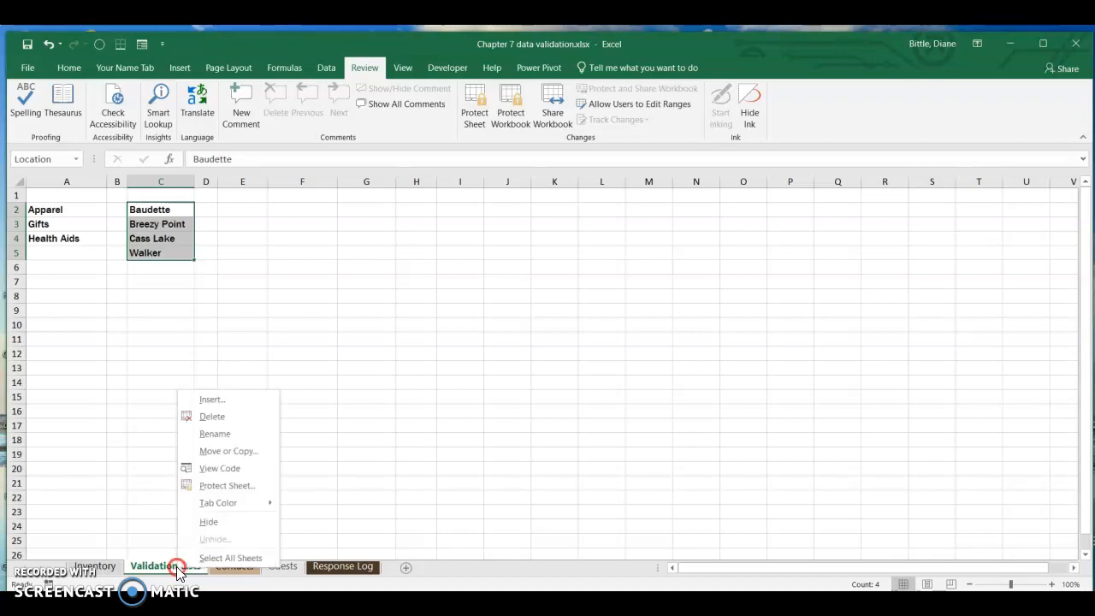
click(197, 522)
click(85, 565)
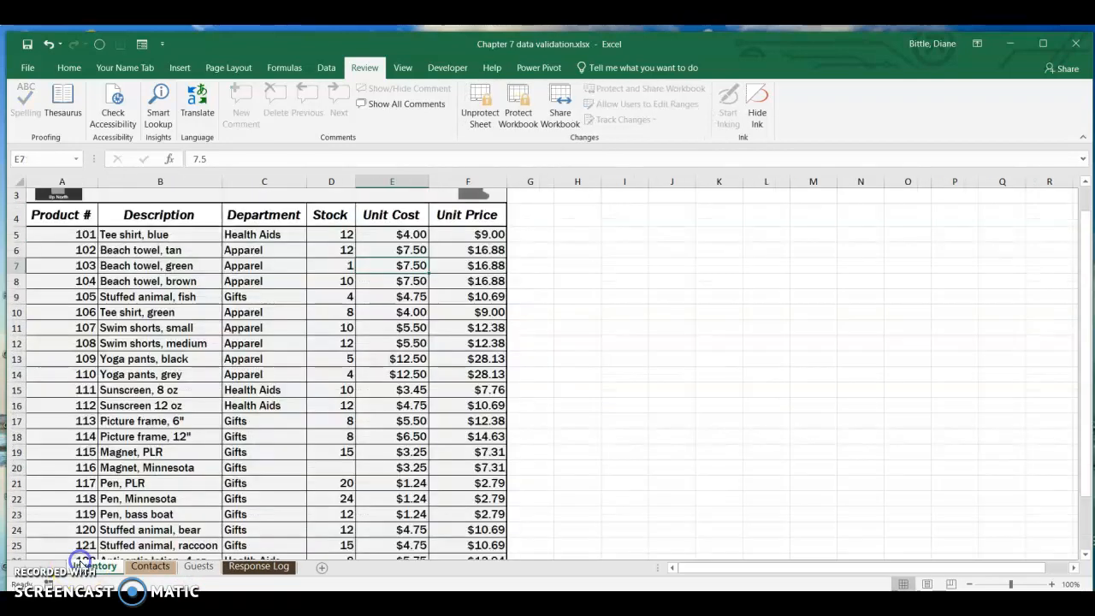
key(Up)
key(Up)
key(Up)
key(Up)
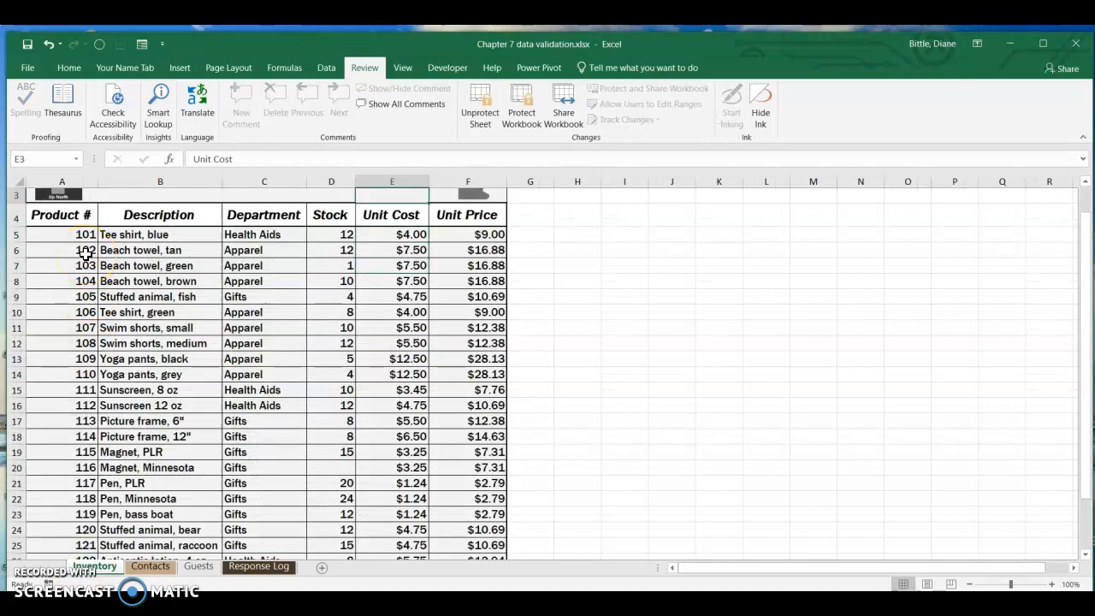
key(Up)
key(Up)
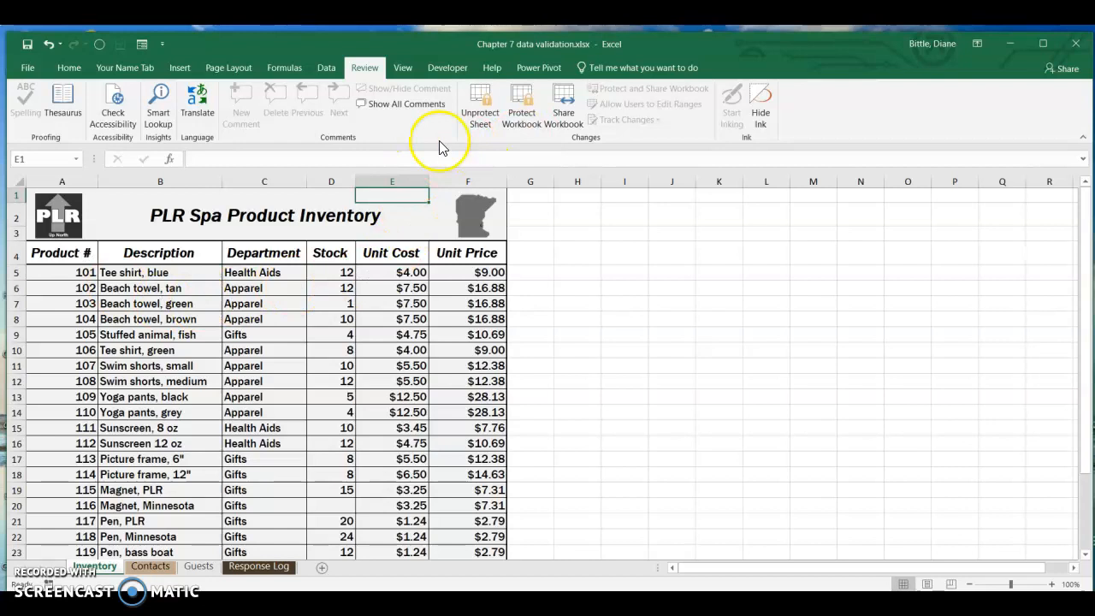
Step: Protect the workbook structure without a password and check which sheet commands are available for the Inventory sheet
click(530, 125)
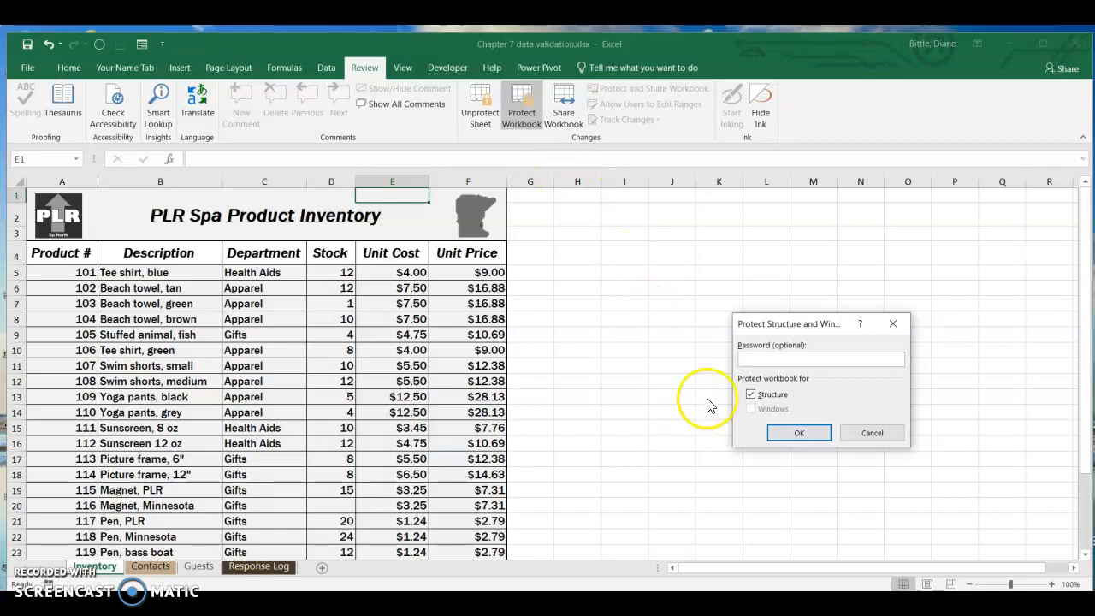
click(800, 435)
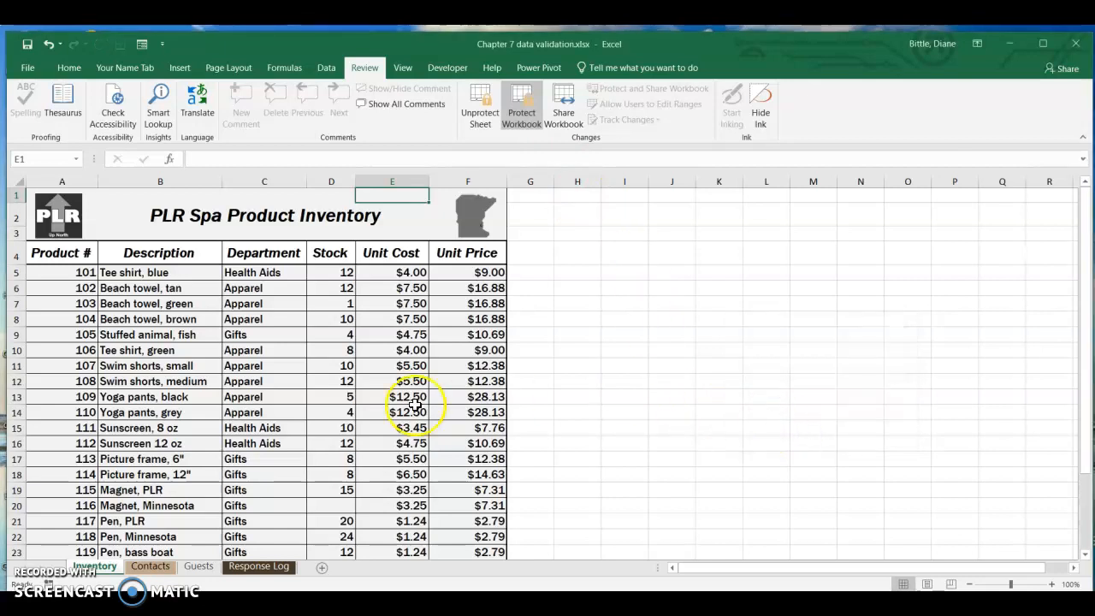
right_click(96, 568)
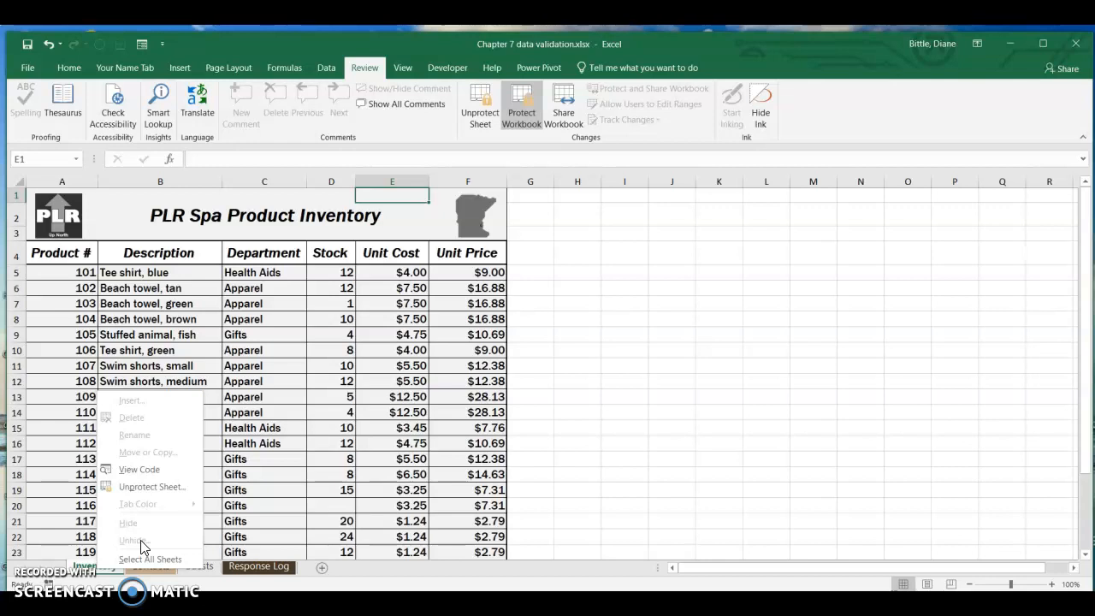
click(75, 462)
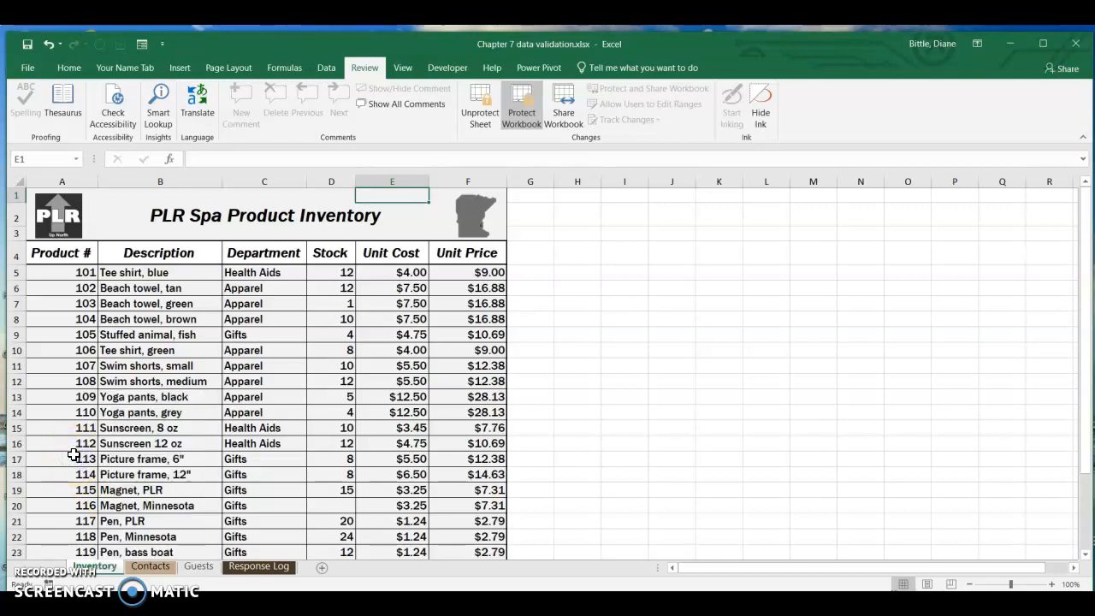